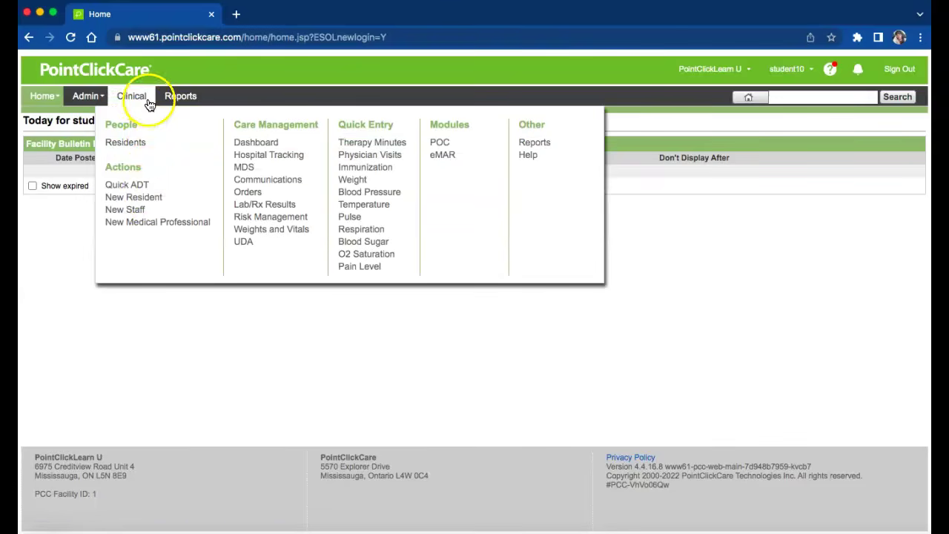
# - Bring up the new resident entry form to review its fields, and cancel without creating a resident
pyautogui.click(148, 196)
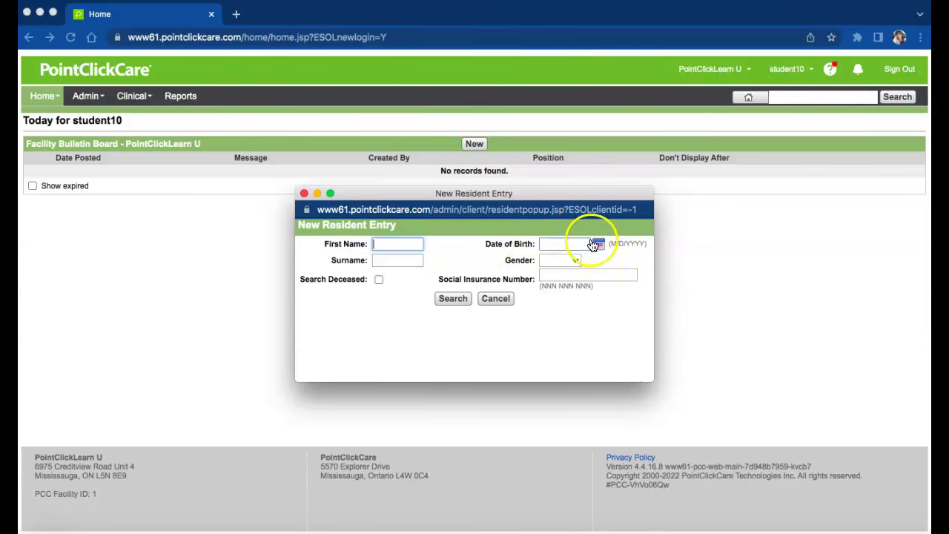
pyautogui.click(464, 304)
pyautogui.click(498, 300)
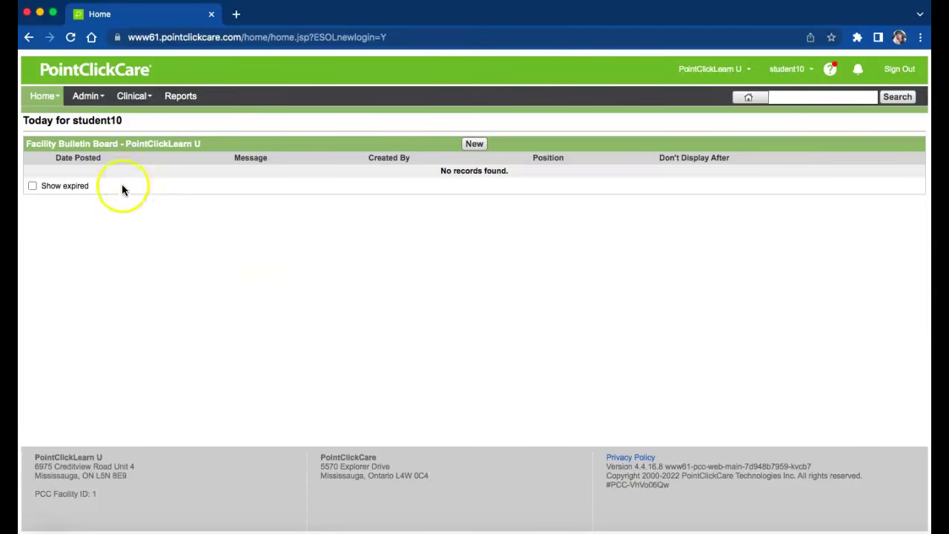
# - Filter the current clinical residents to surnames starting with M and open the matching resident's dashboard
pyautogui.moveTo(131, 99)
pyautogui.click(127, 145)
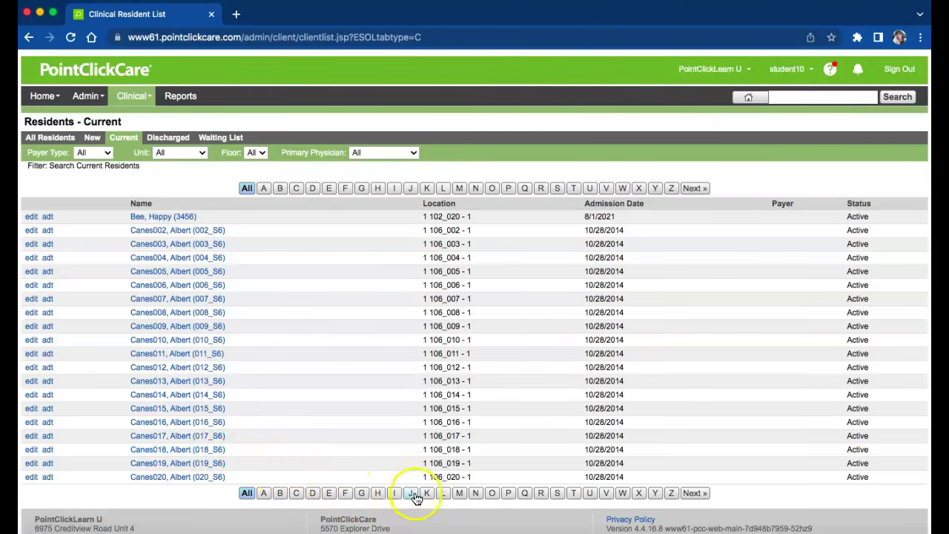
pyautogui.click(459, 493)
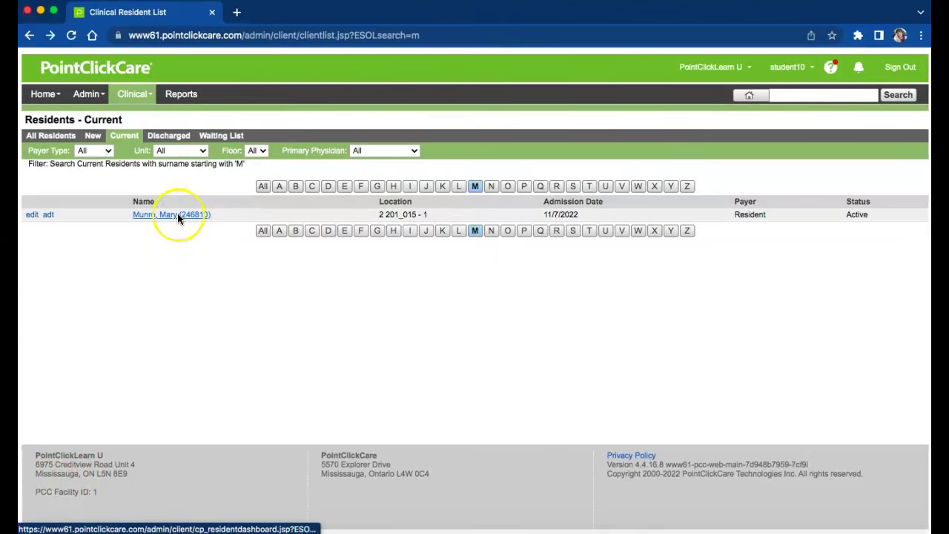
pyautogui.click(177, 214)
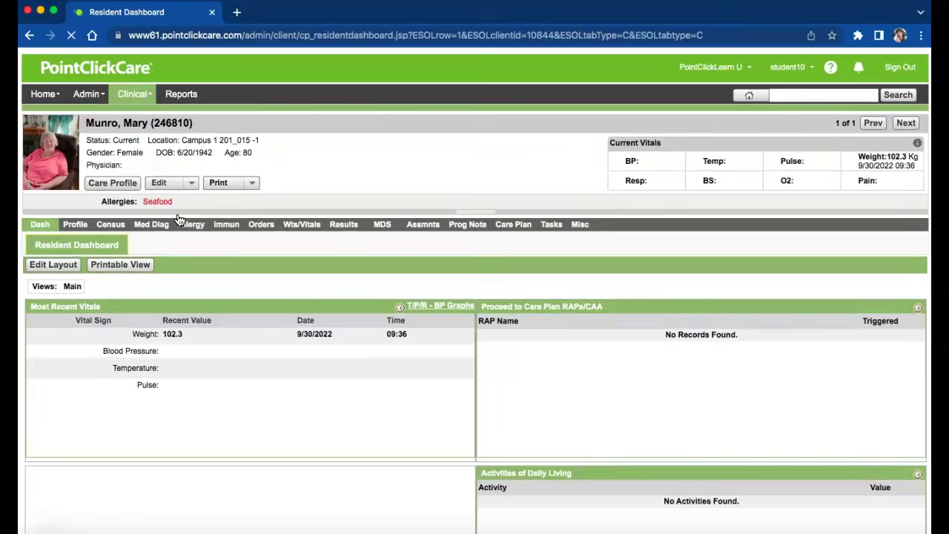
pyautogui.click(213, 263)
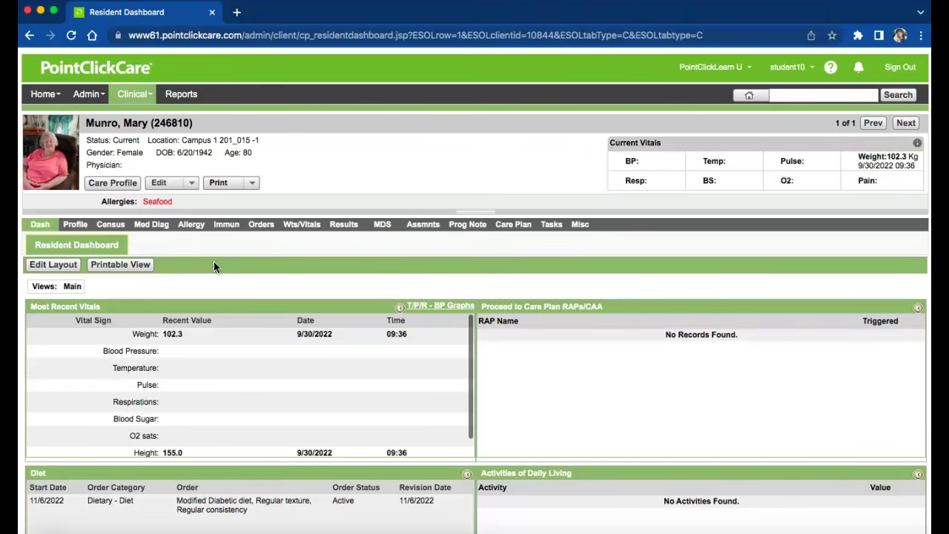
# - Open Quick ADT for the resident, review the available action codes, and cancel without saving an action
pyautogui.click(136, 94)
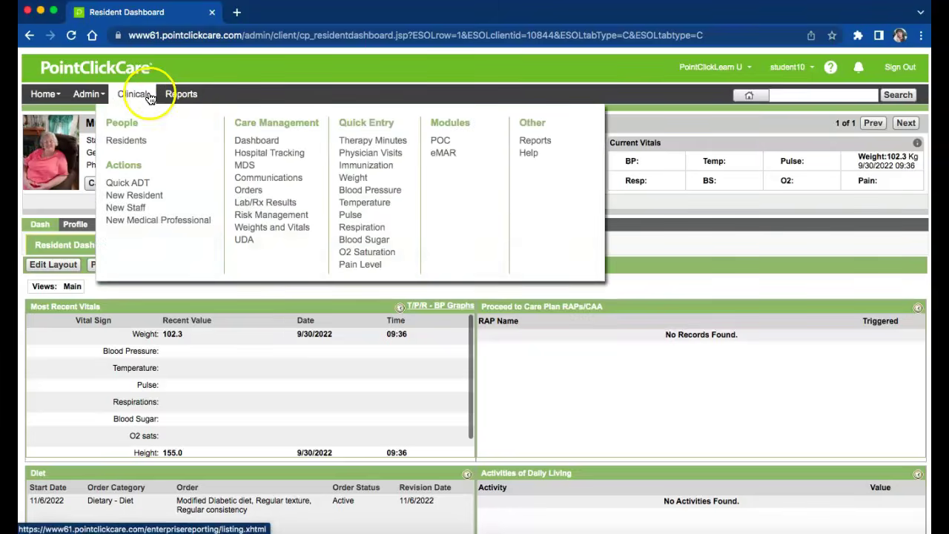
pyautogui.click(88, 95)
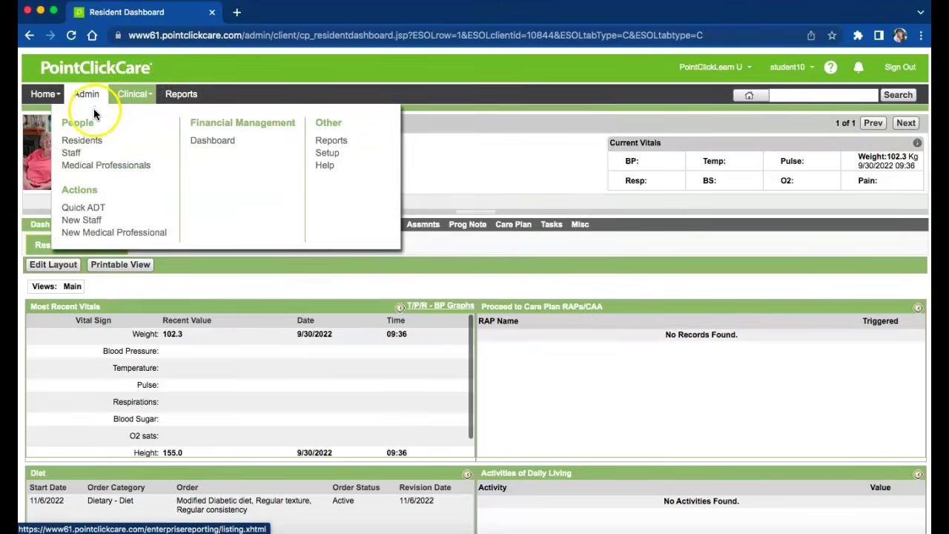
pyautogui.click(97, 214)
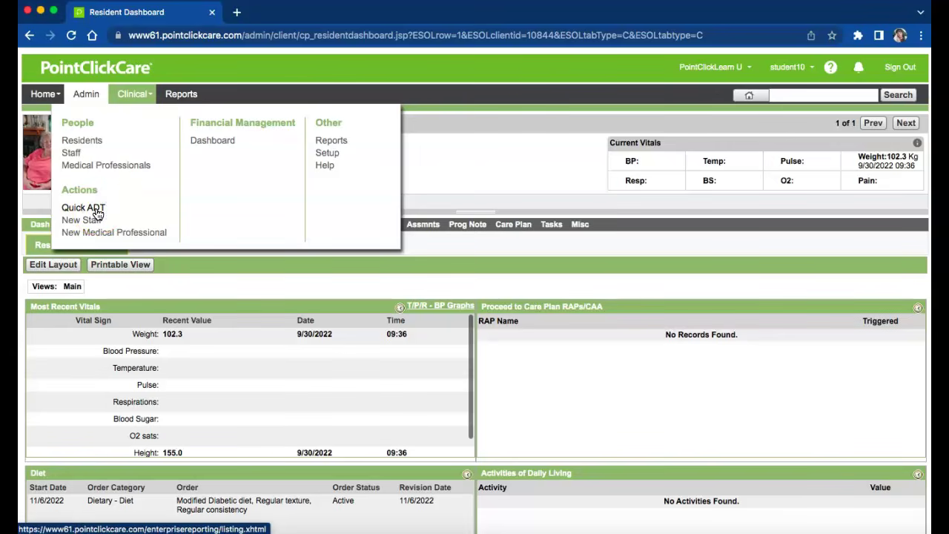
pyautogui.click(76, 213)
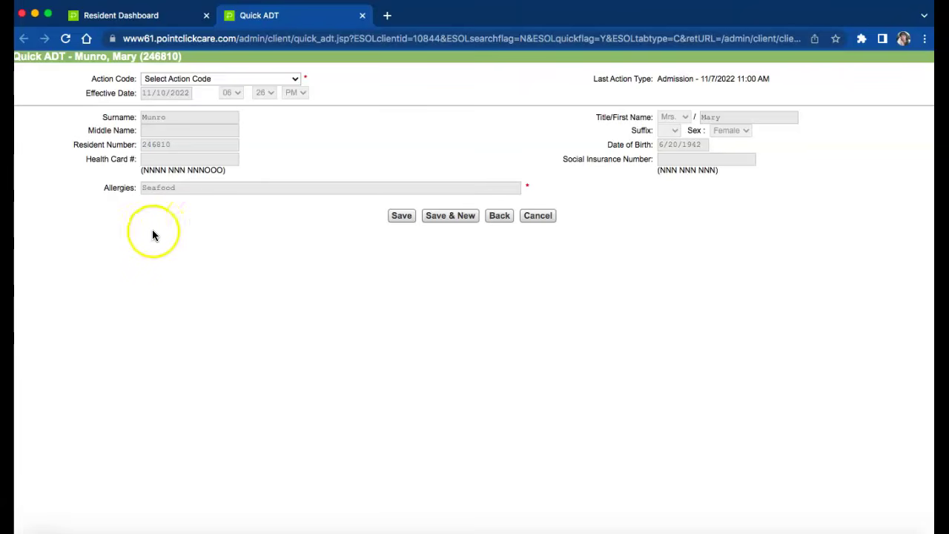
pyautogui.click(294, 78)
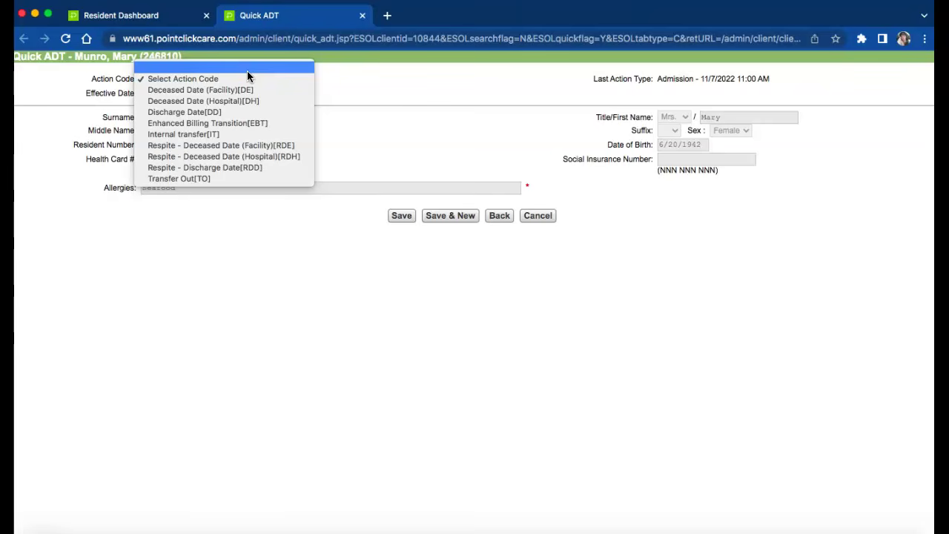
pyautogui.click(244, 270)
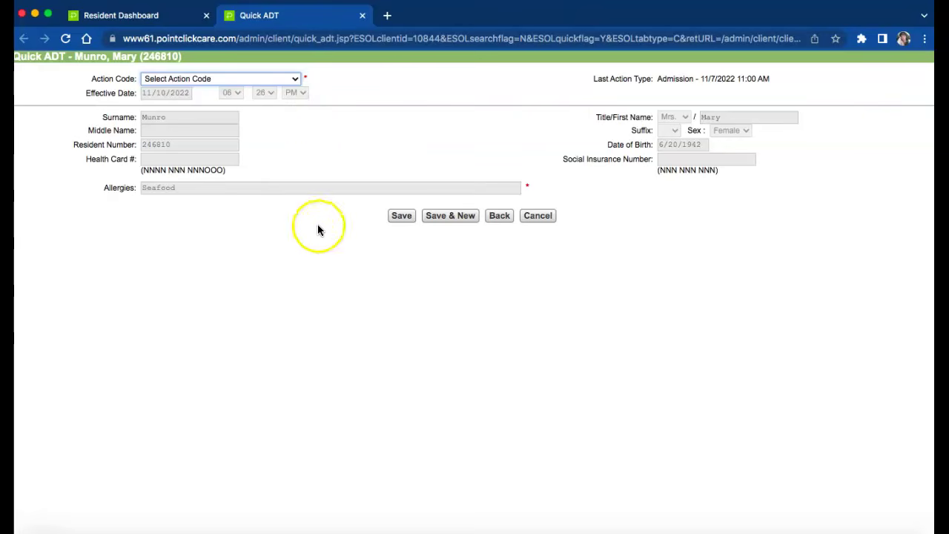
pyautogui.click(539, 218)
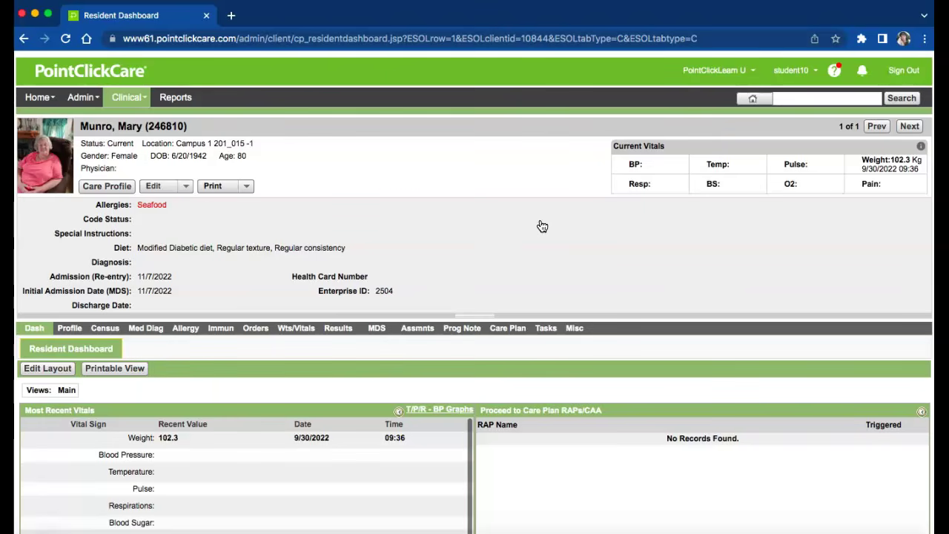
# - View the resident's allergy list and open the full MDS admission assessment dated 11/7/2022 for editing
pyautogui.click(395, 236)
pyautogui.click(184, 331)
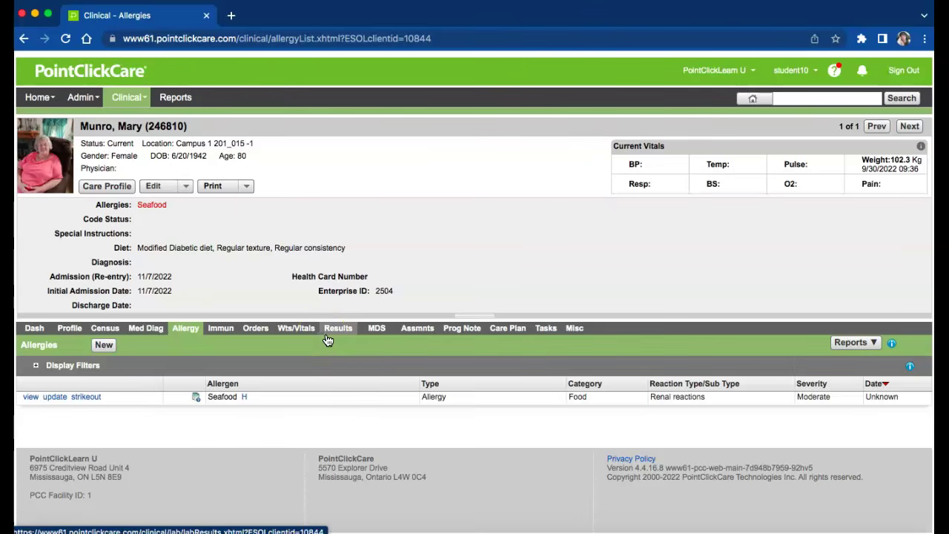
pyautogui.click(381, 334)
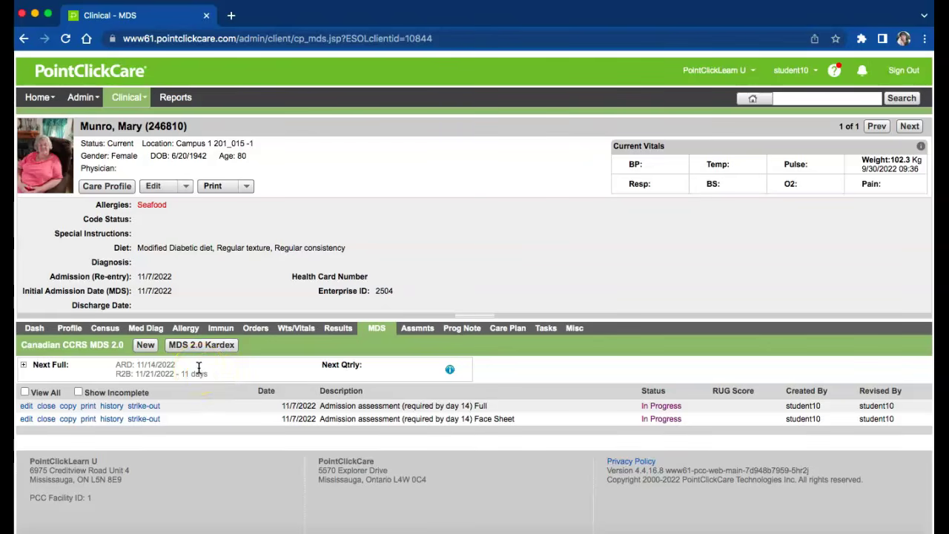
pyautogui.click(26, 407)
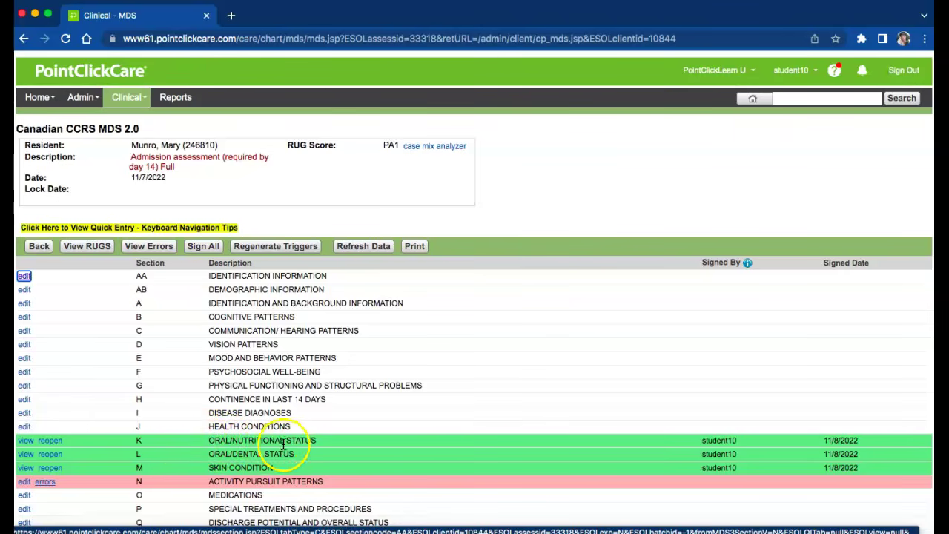
# - Open section K, Oral/Nutritional Status, for viewing and examine all its items from oral problems to parenteral or enteral intake
pyautogui.click(26, 441)
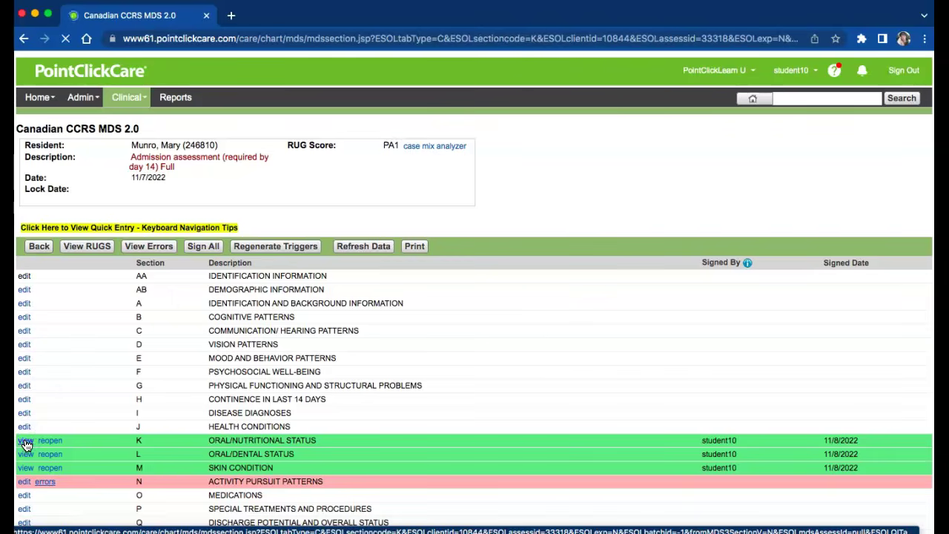
pyautogui.click(64, 329)
pyautogui.scroll(-3, 64, 329)
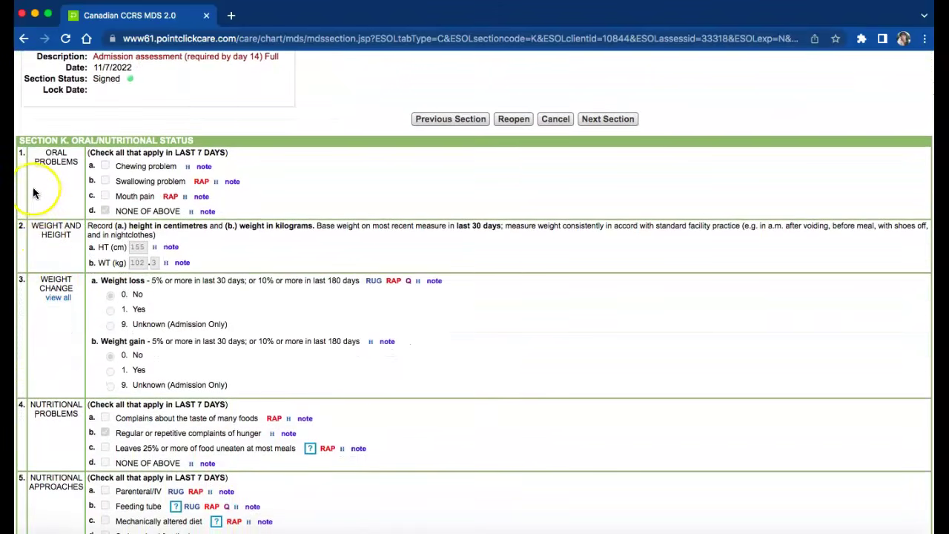
pyautogui.scroll(-4, 78, 337)
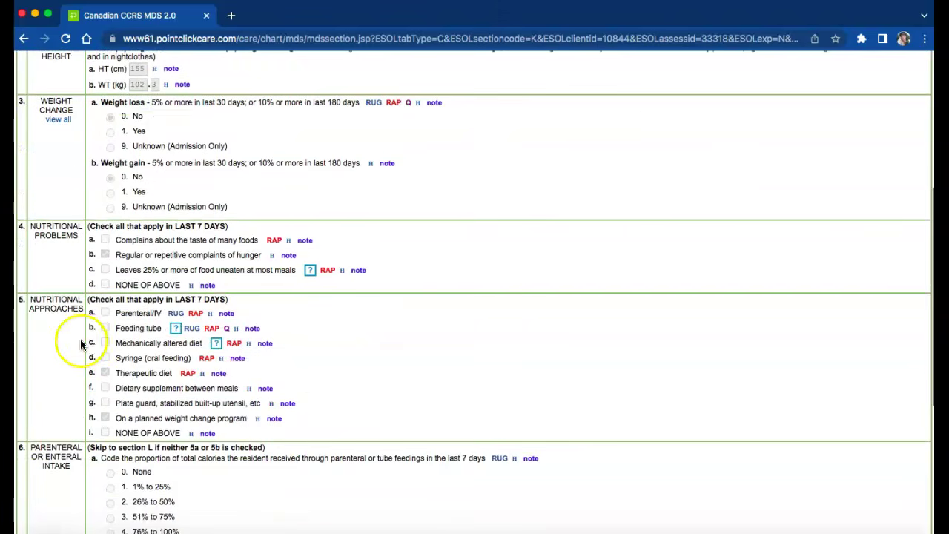
pyautogui.scroll(2, 87, 371)
pyautogui.scroll(4, 86, 370)
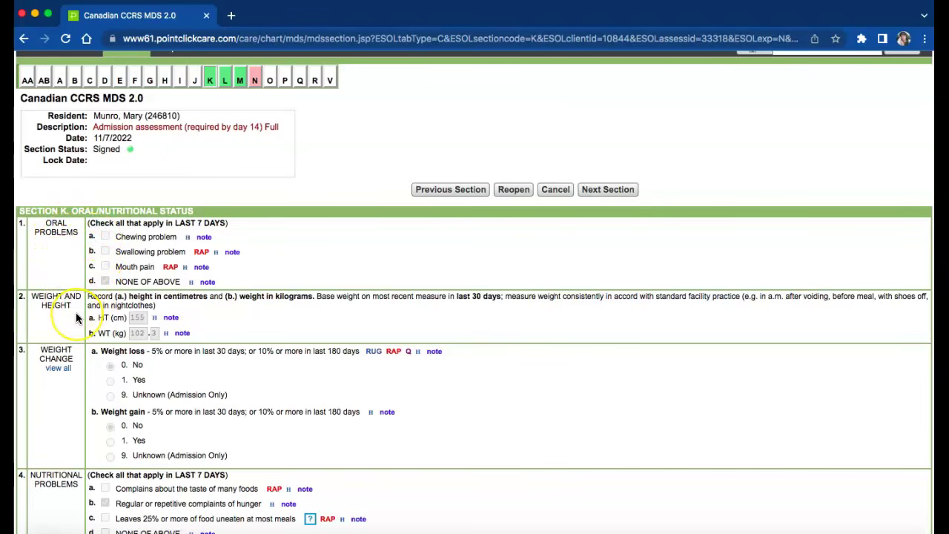
pyautogui.scroll(-3, 76, 315)
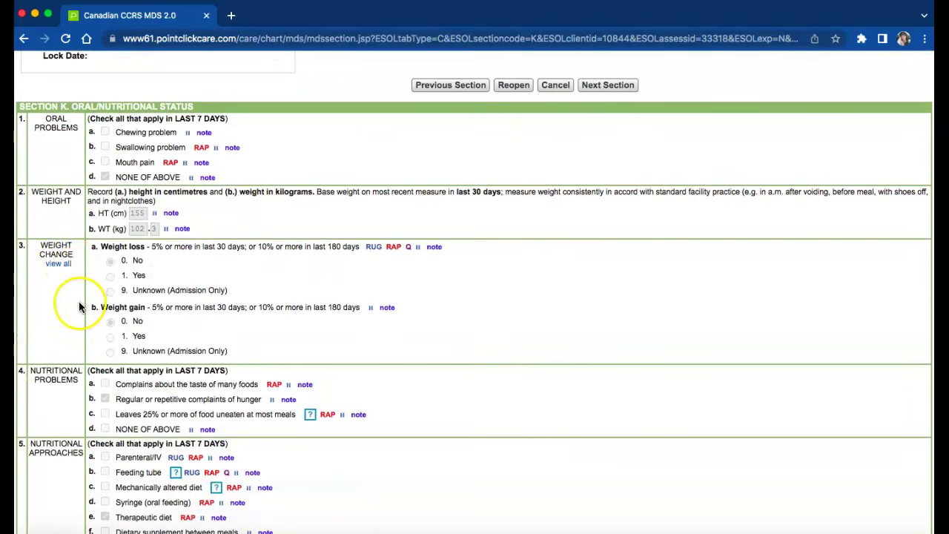
pyautogui.scroll(-3, 62, 394)
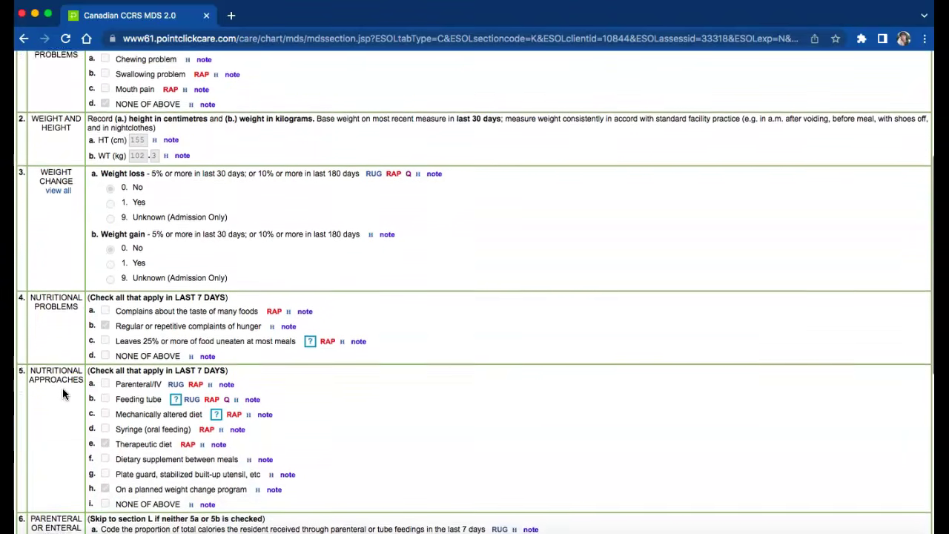
pyautogui.scroll(-1, 66, 395)
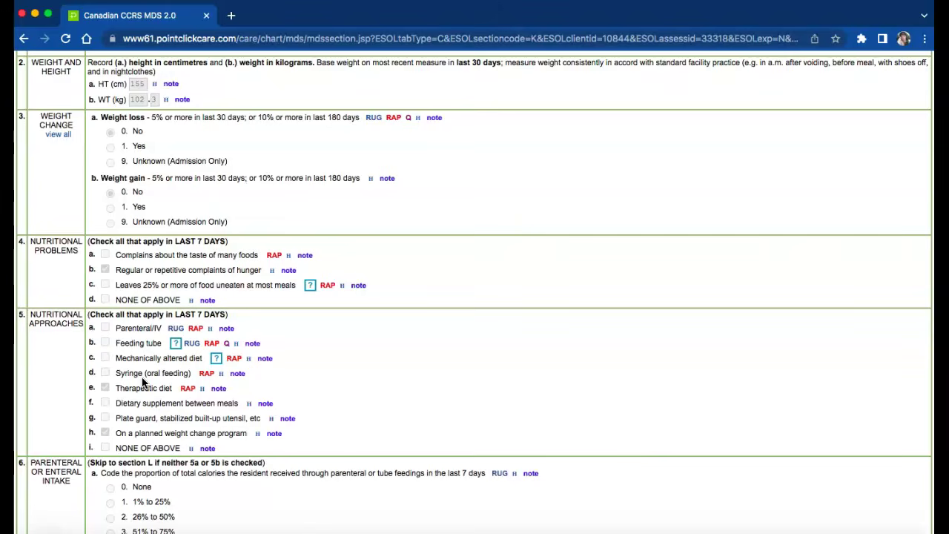
pyautogui.scroll(-3, 143, 381)
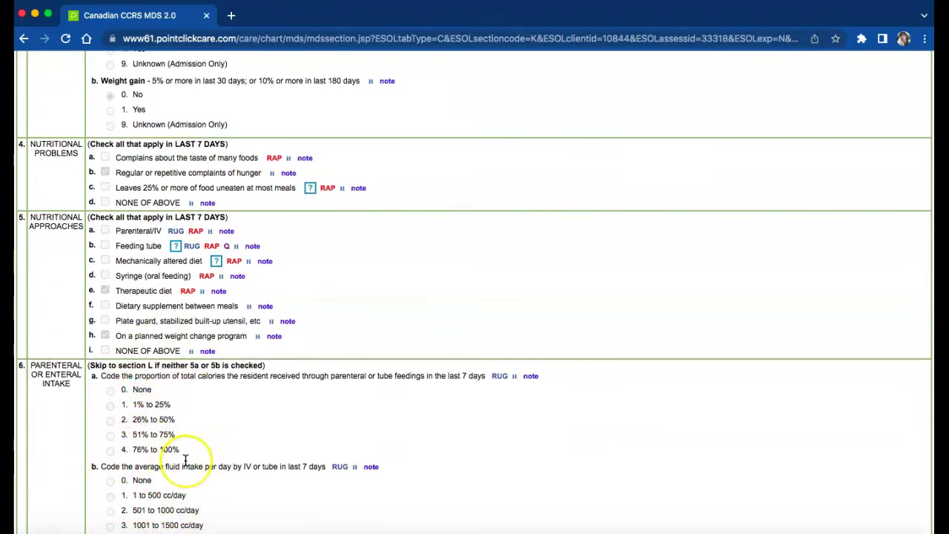
pyautogui.scroll(-1, 185, 457)
pyautogui.scroll(-4, 186, 458)
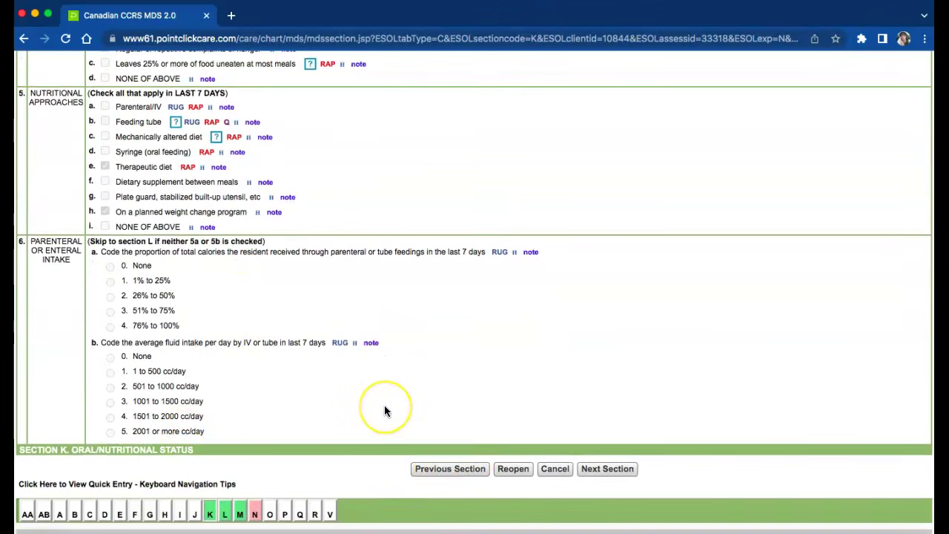
pyautogui.scroll(10, 384, 405)
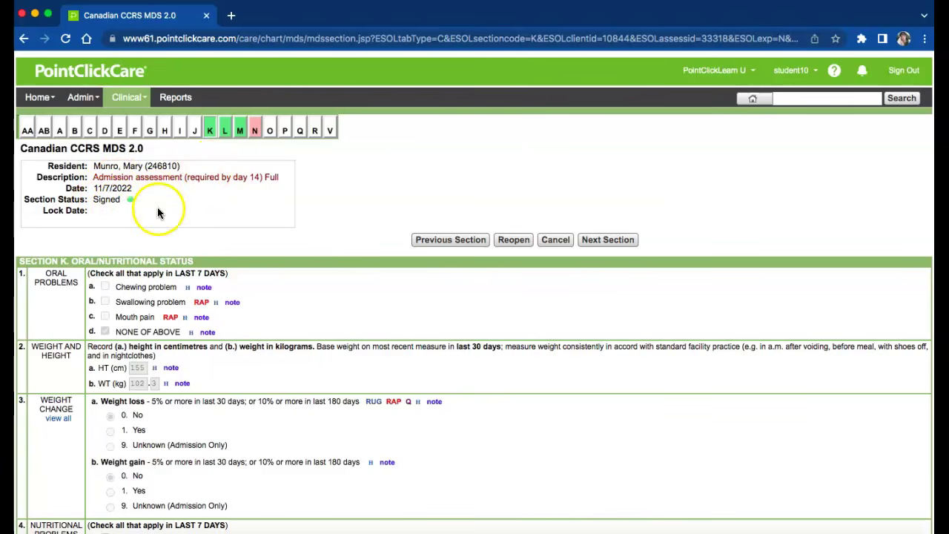
# - Check the error listing for section N, Activity Pursuit Patterns, and return to the assessment's section list without saving
pyautogui.click(255, 131)
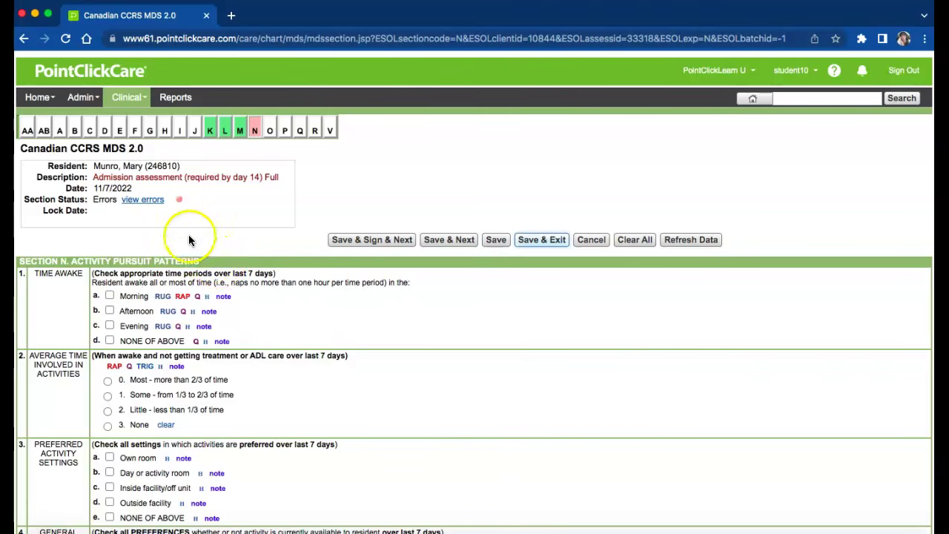
pyautogui.click(145, 204)
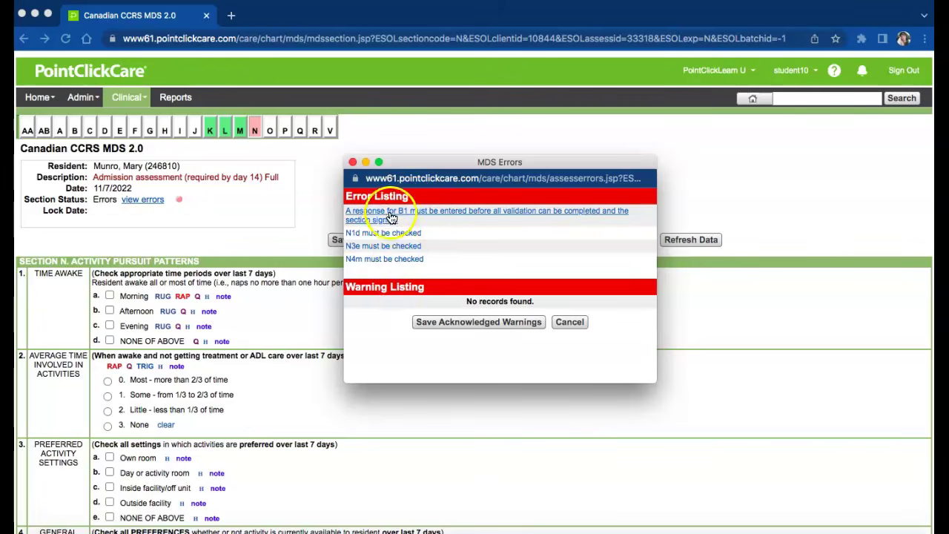
pyautogui.click(353, 162)
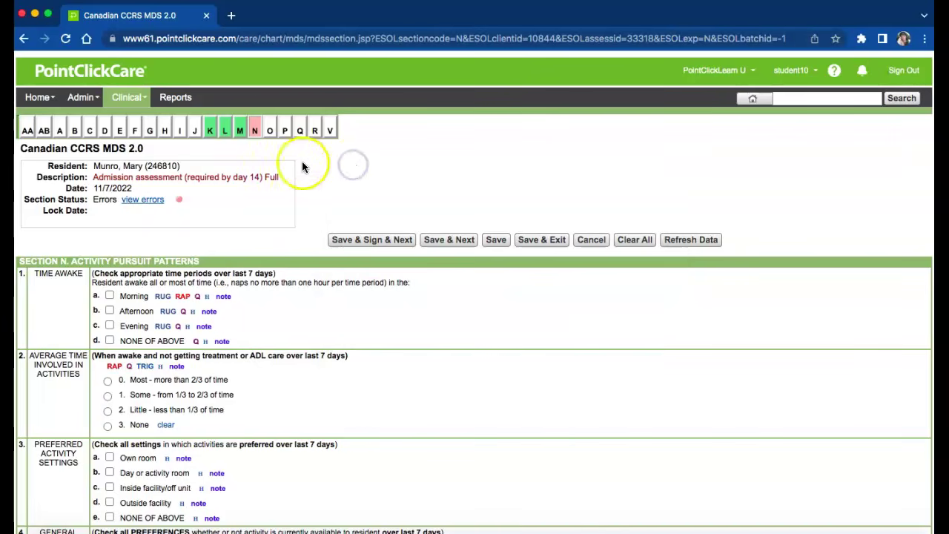
pyautogui.click(271, 132)
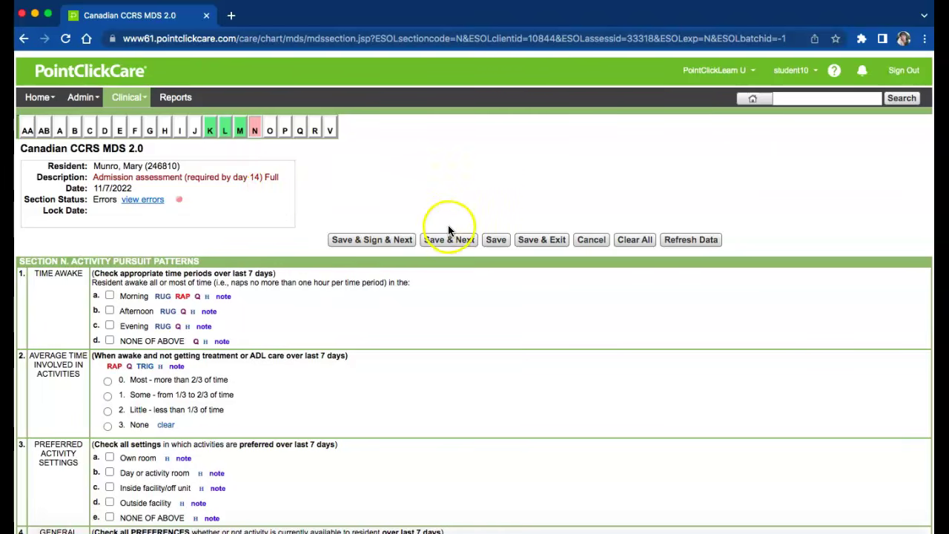
pyautogui.click(598, 240)
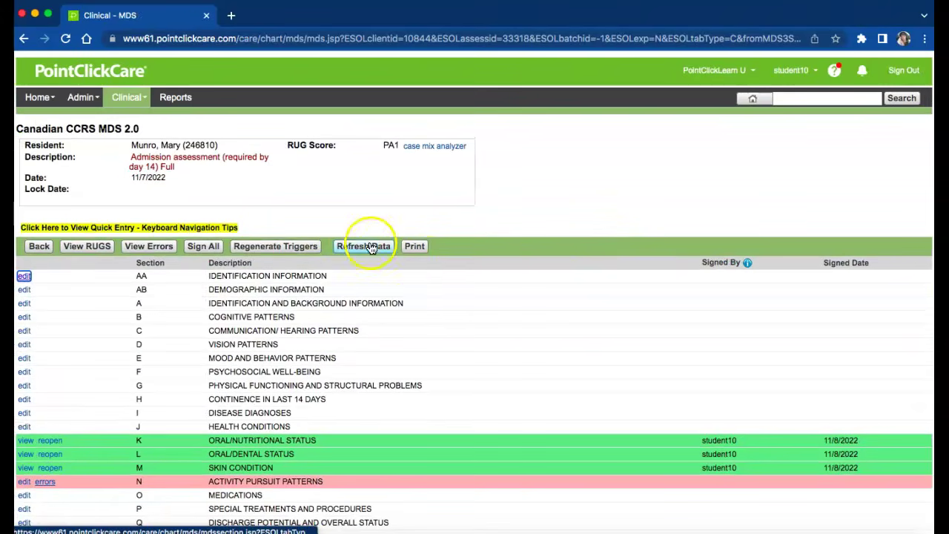
# - Review the MDS section list, reopen the resident's chart from the current residents list, and view their physician orders
pyautogui.scroll(-1, 103, 400)
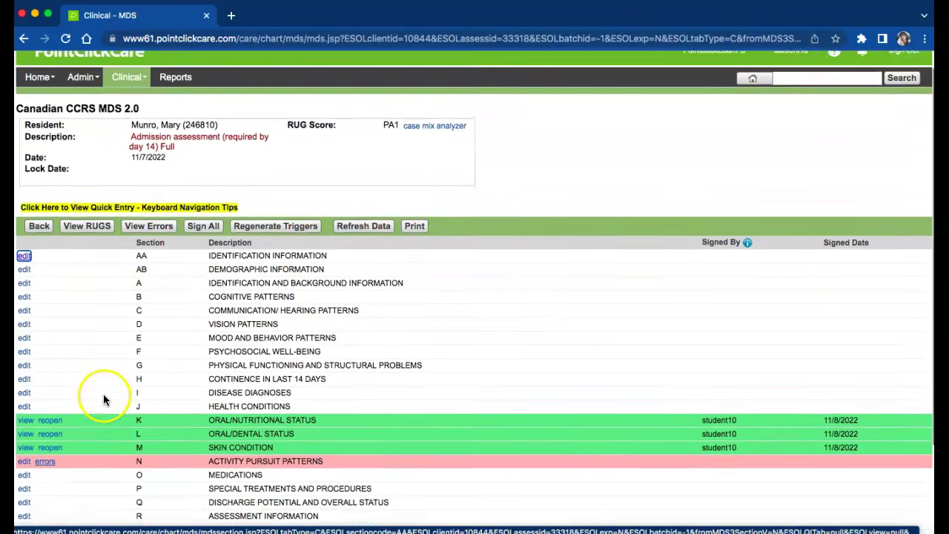
pyautogui.scroll(-2, 104, 400)
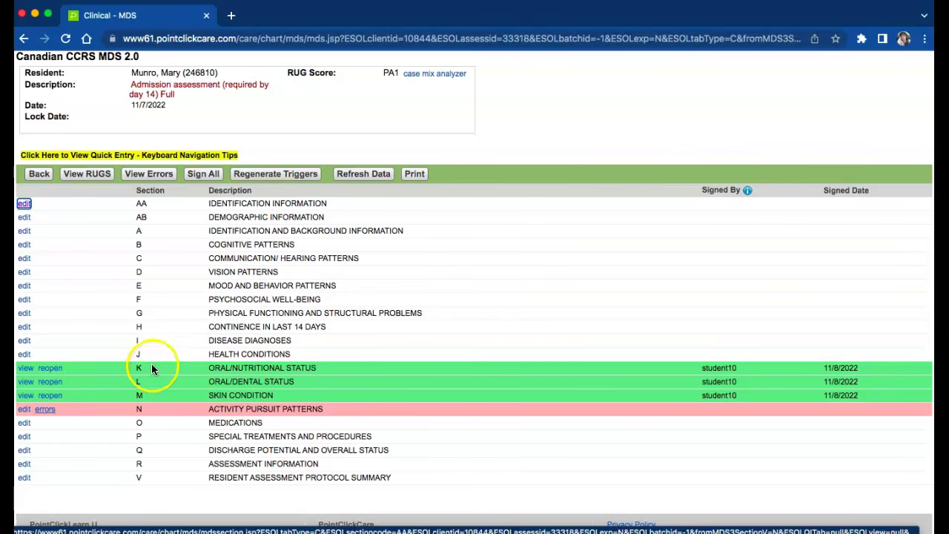
pyautogui.scroll(3, 148, 300)
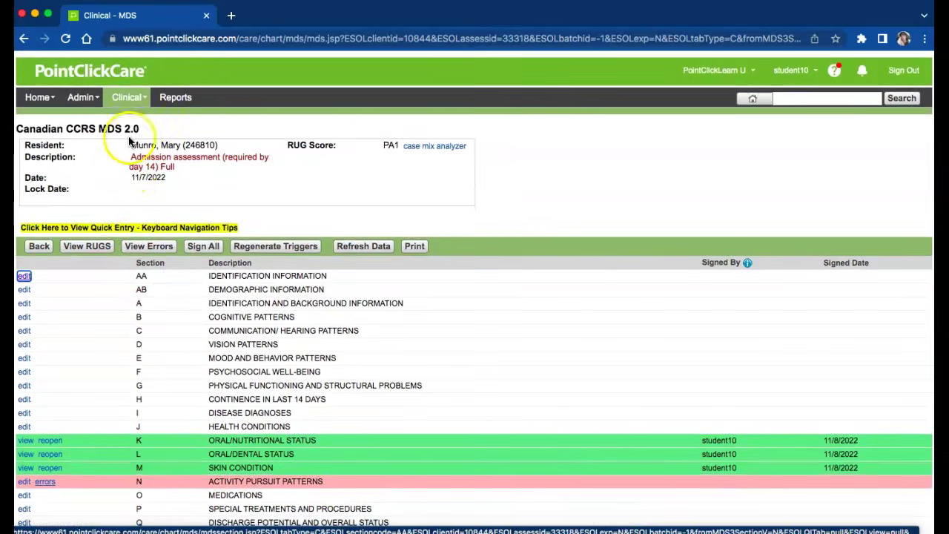
pyautogui.moveTo(132, 97)
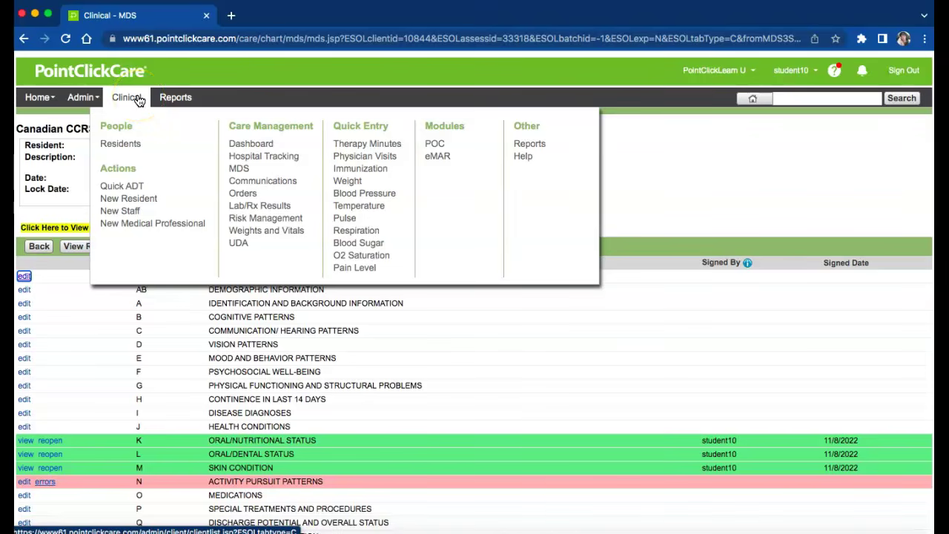
pyautogui.click(126, 148)
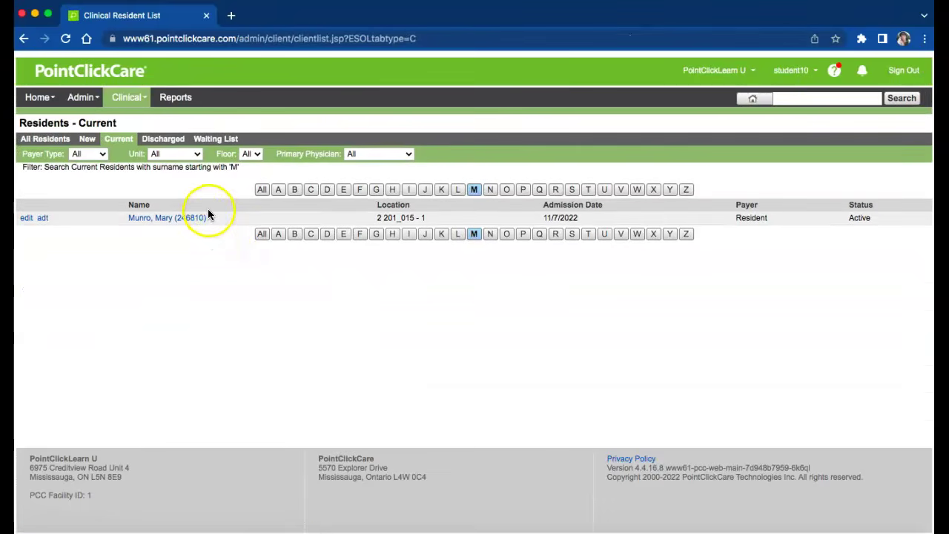
pyautogui.click(195, 218)
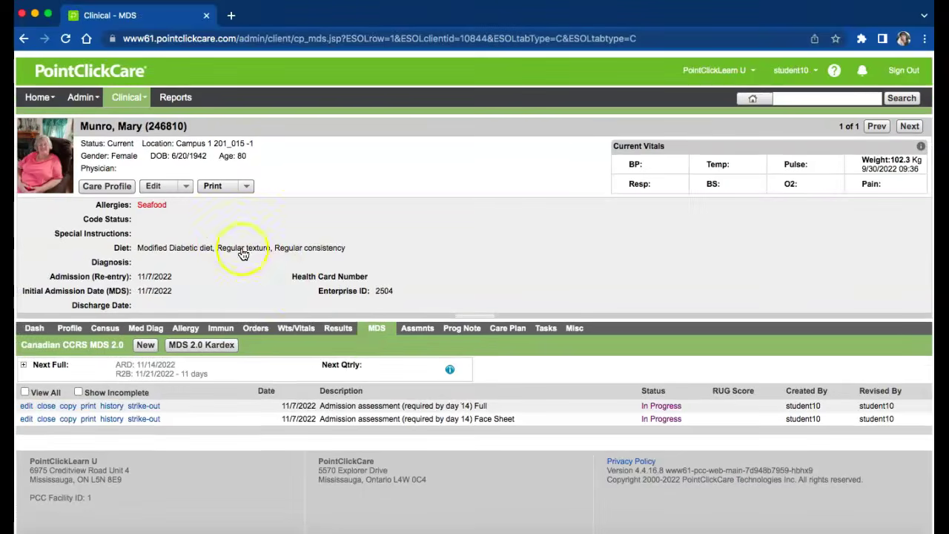
pyautogui.click(259, 331)
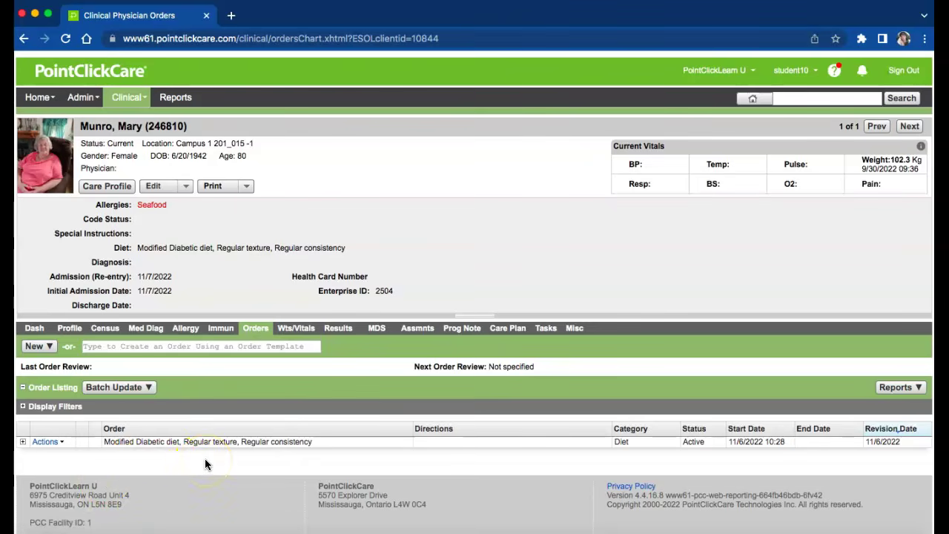
# - Open a new Pharmacy order for the resident, review its order, scheduling and source details, and cancel without saving
pyautogui.click(50, 345)
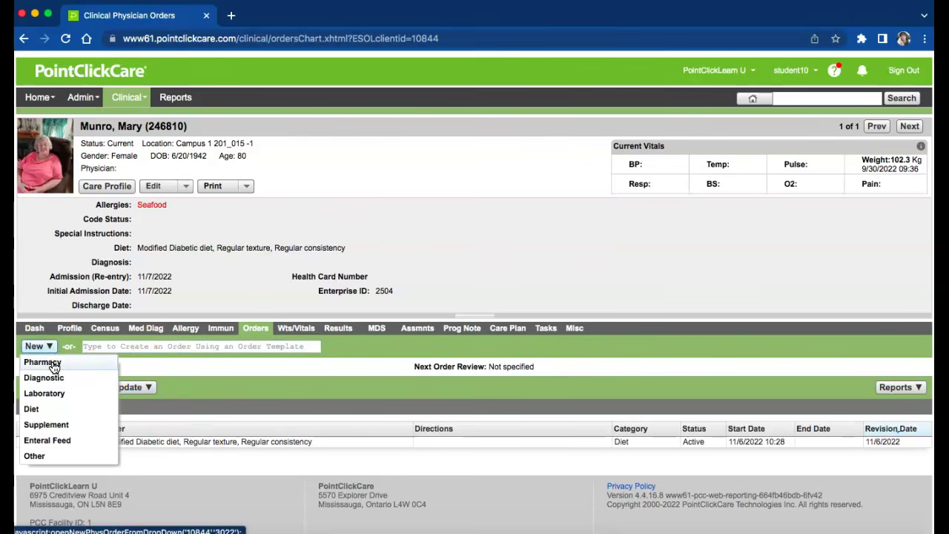
pyautogui.click(43, 363)
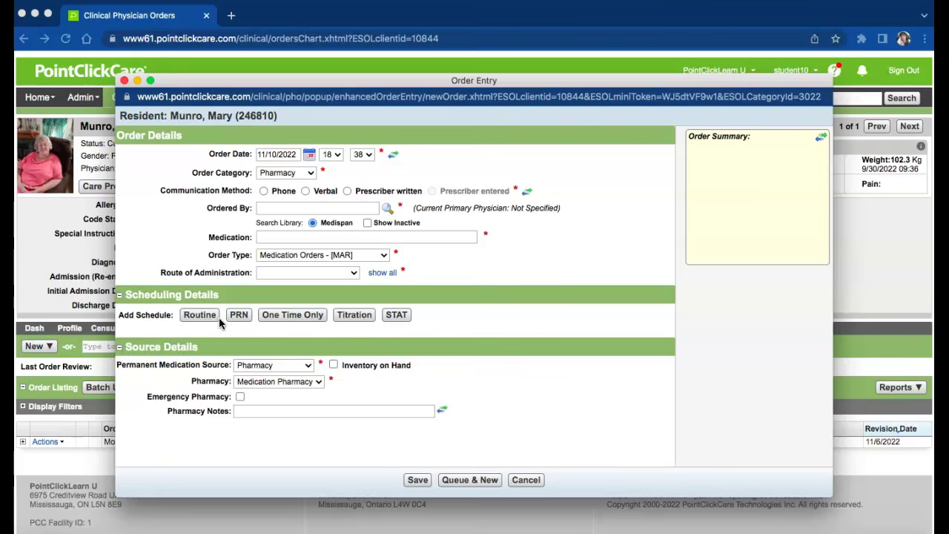
pyautogui.click(389, 412)
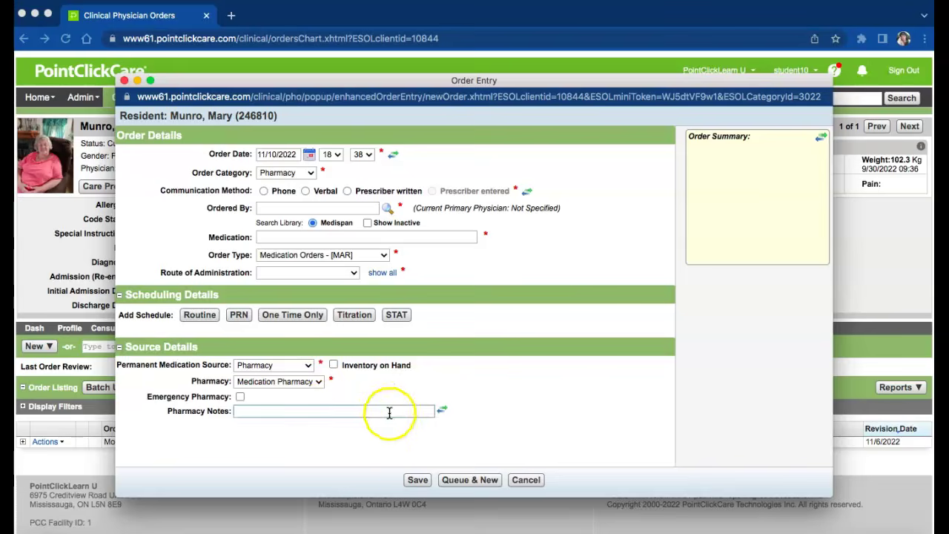
pyautogui.click(521, 482)
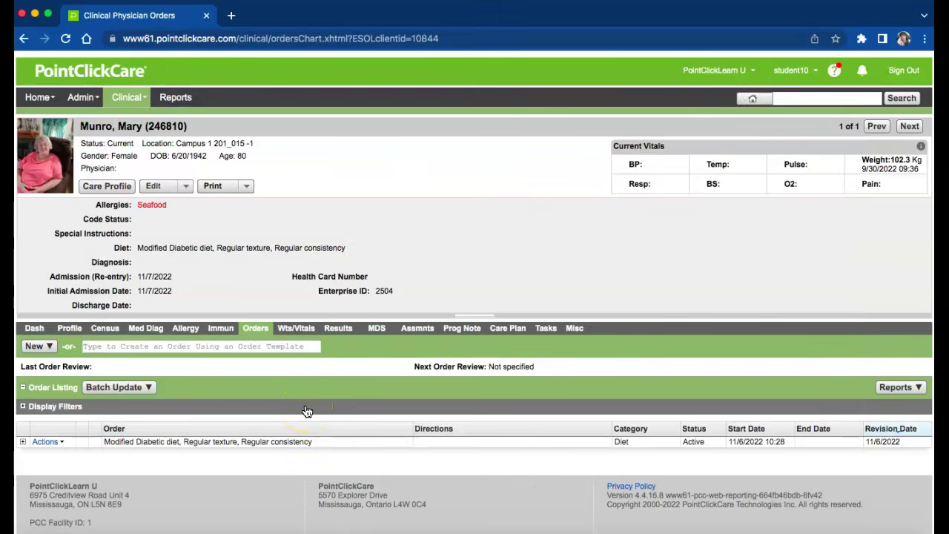
pyautogui.scroll(-1, 184, 459)
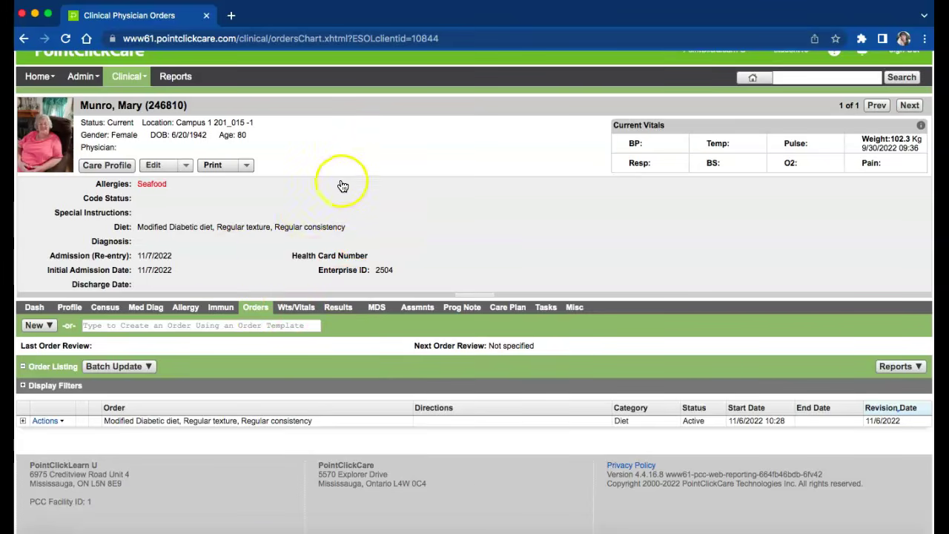
pyautogui.scroll(1, 336, 188)
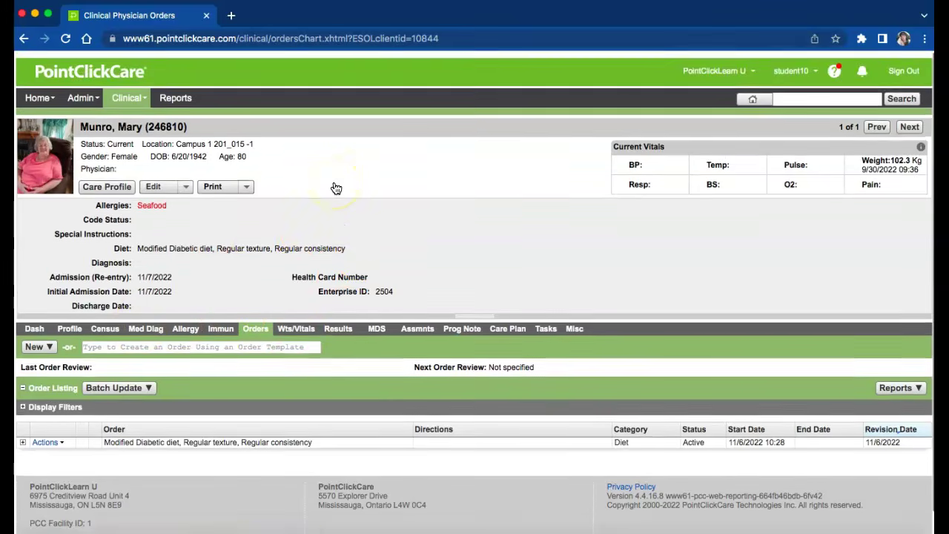